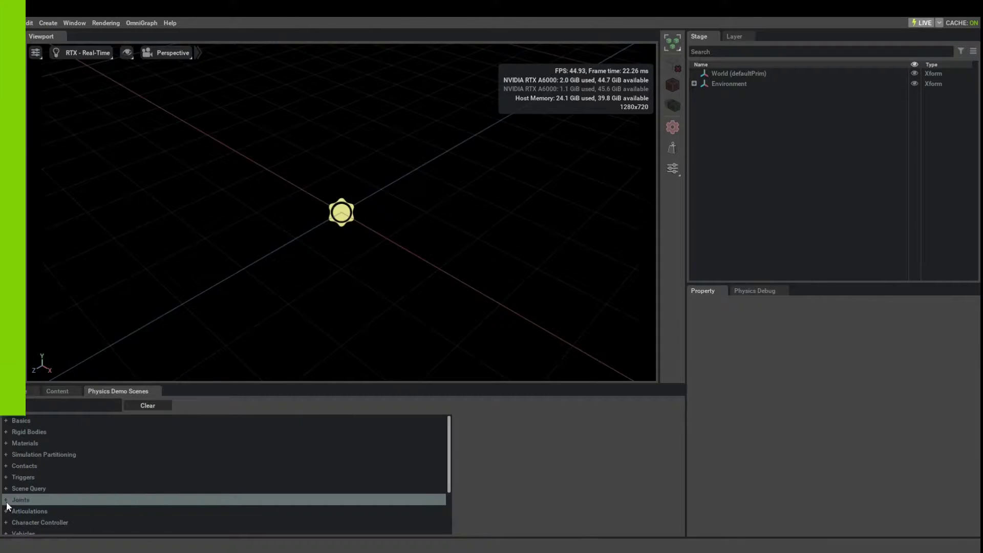
Expand the Joints demo category and scroll its demos from D6 joint to Rigid-Body Ropes.
left_click(6, 500)
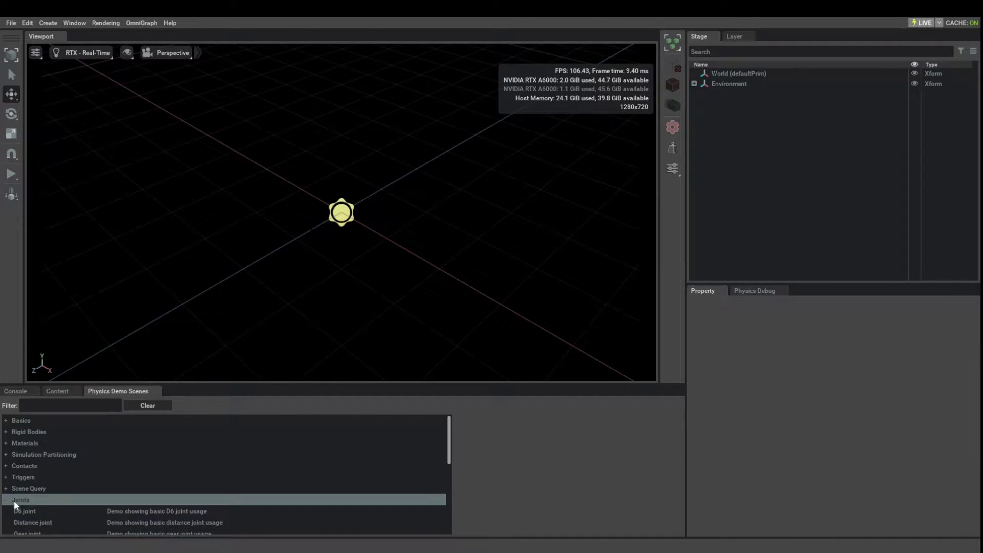
scroll(162, 476, "down", 5)
scroll(162, 476, "up", 3)
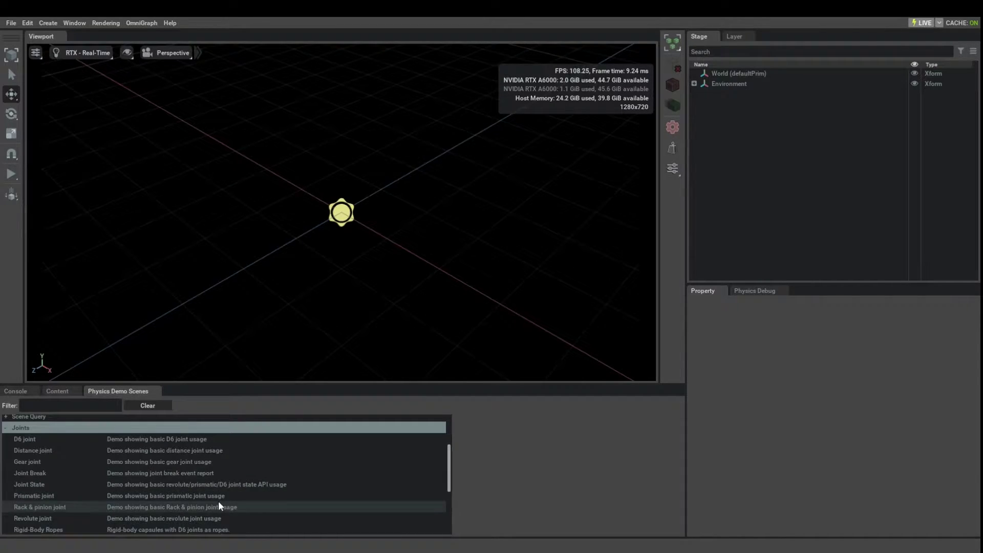
Load the Prismatic joint demo with its red and blue boxes, and zoom in.
left_click(76, 496)
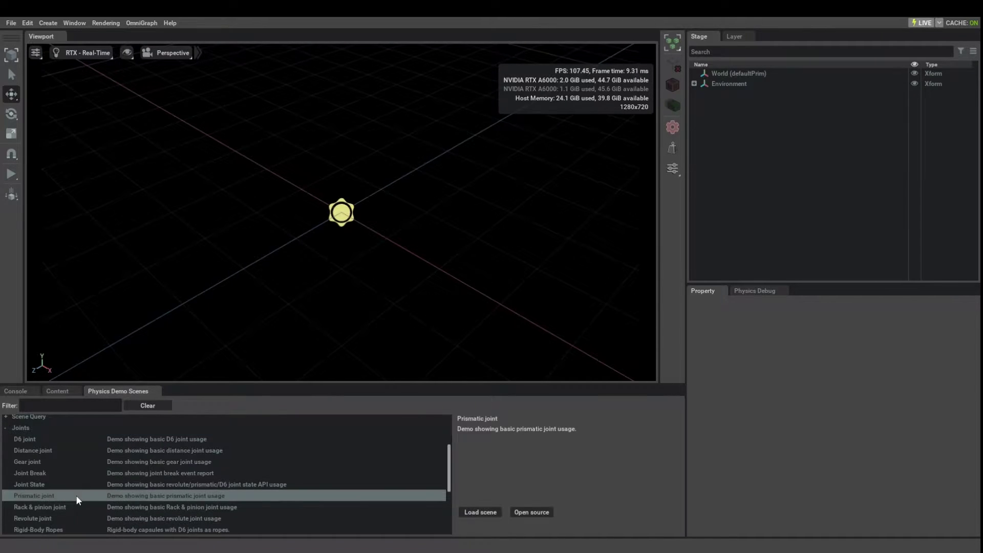
left_click(482, 511)
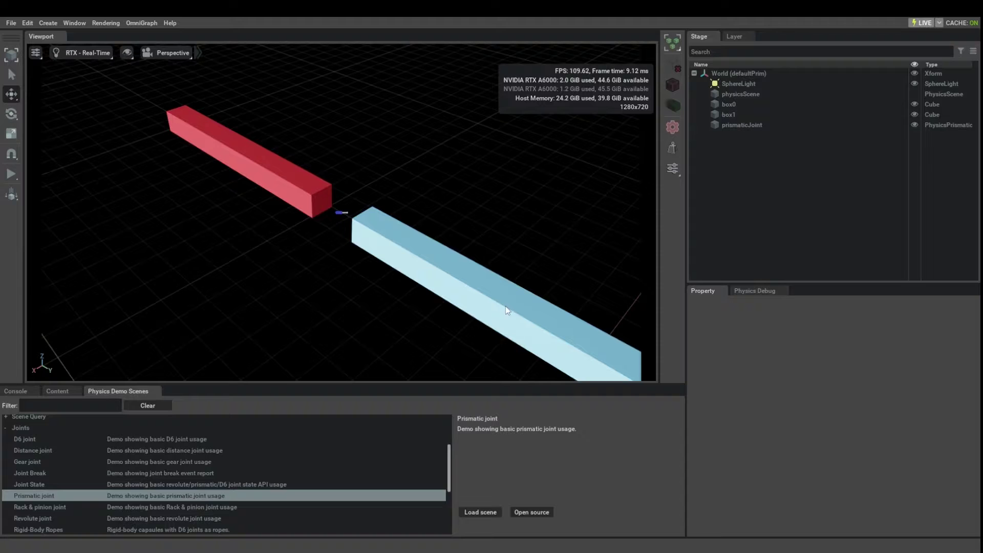
scroll(342, 233, "up", 5)
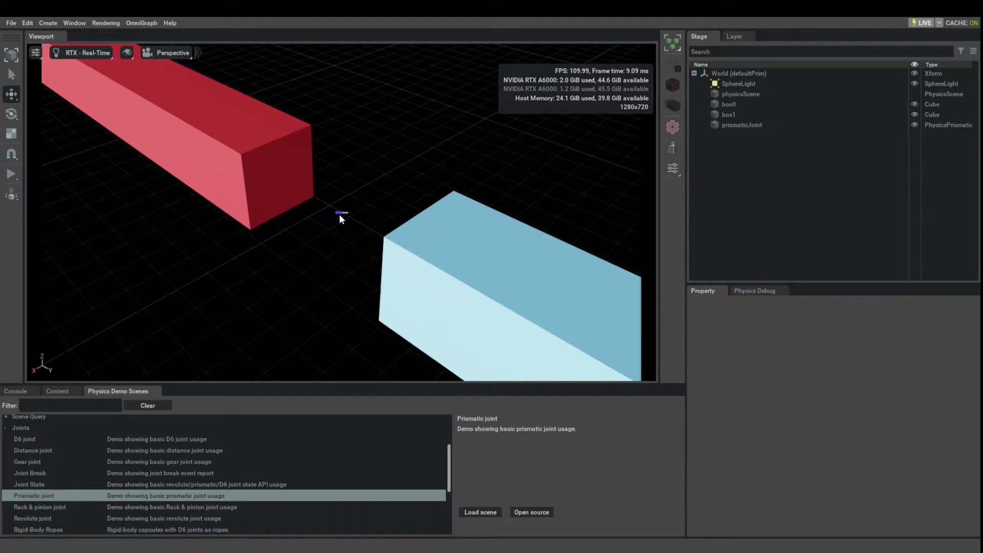
left_click(340, 212)
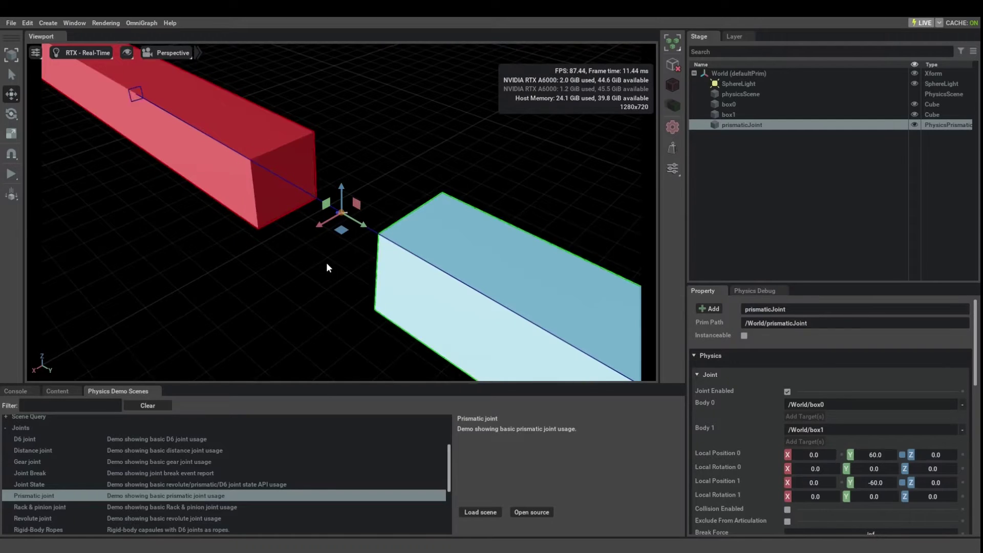
scroll(326, 263, "down", 5)
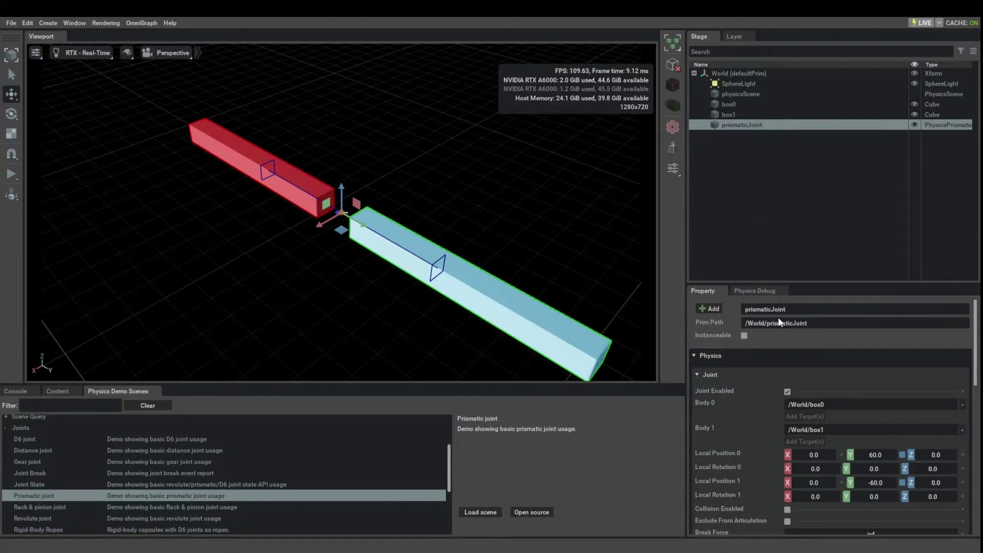
Run the simulation and slide the blue box back and forth along the prismatic joint.
left_click(11, 174)
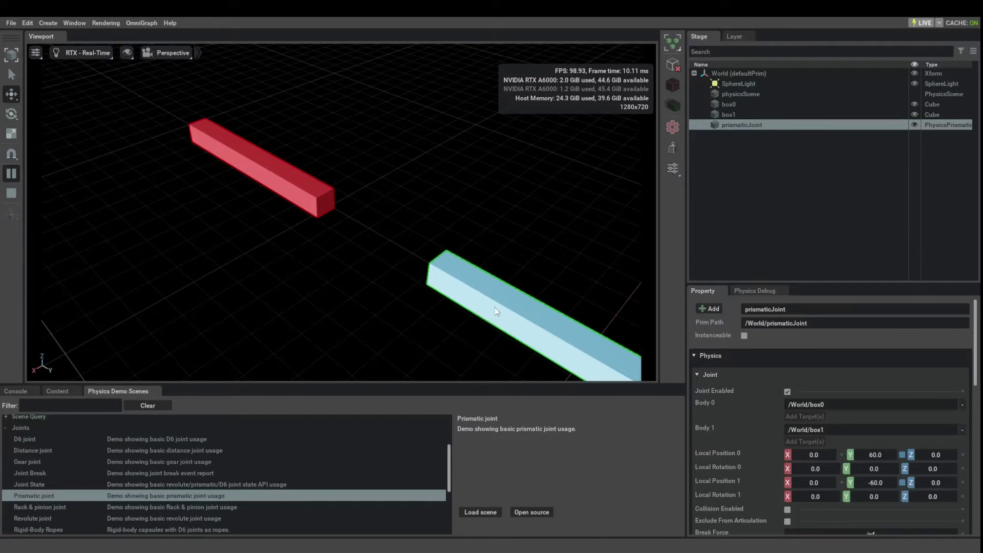
mouse_move(517, 316)
left_mouse_down("shift")
mouse_move(370, 240)
mouse_move(180, 111)
mouse_move(414, 218)
mouse_move(543, 318)
mouse_move(169, 160)
mouse_move(422, 247)
mouse_move(511, 291)
mouse_move(208, 173)
mouse_move(348, 224)
left_mouse_up("shift")
left_click_drag(413, 250, 382, 338, "shift")
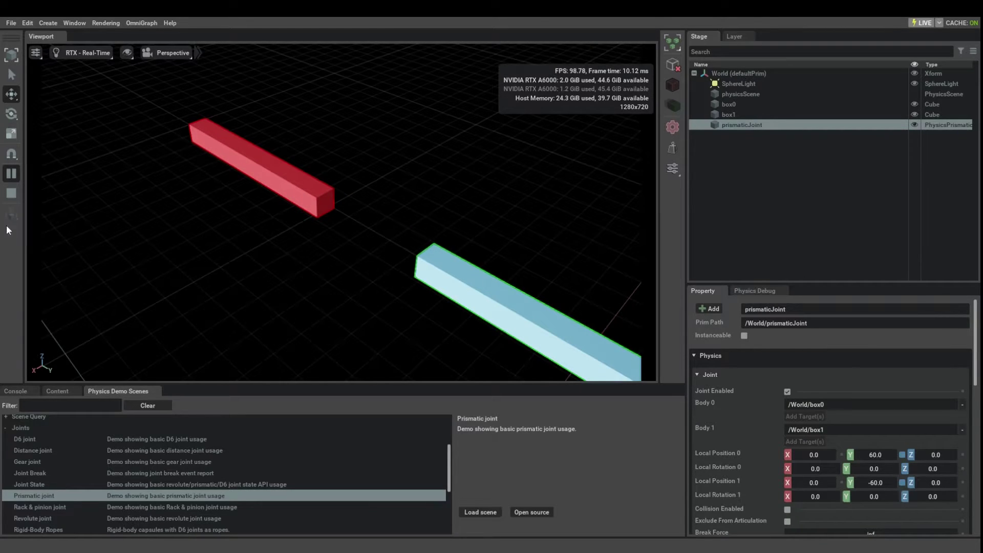
Stop the simulation, load the Revolute joint demo without saving, and select revoluteJoint.
left_click(11, 193)
left_click(120, 514)
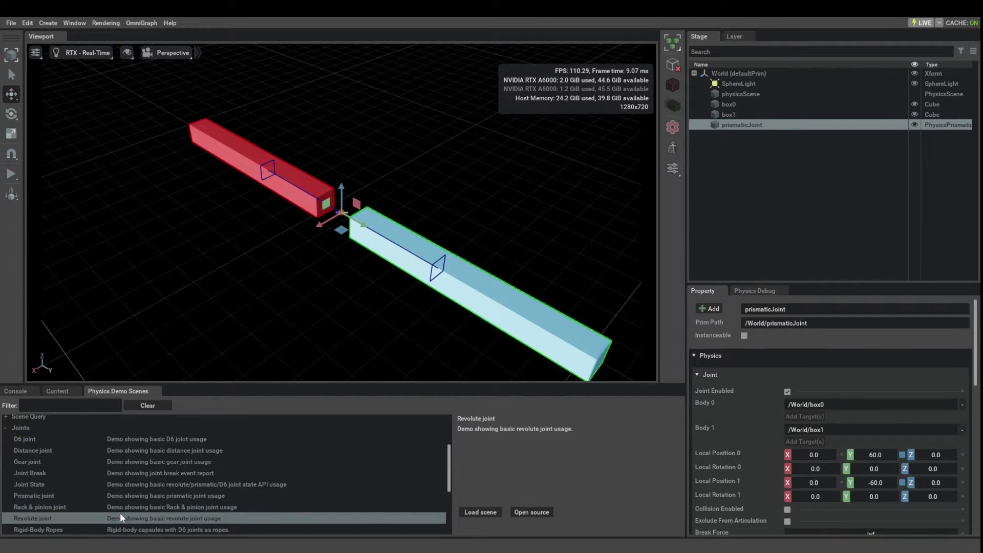
left_click(478, 512)
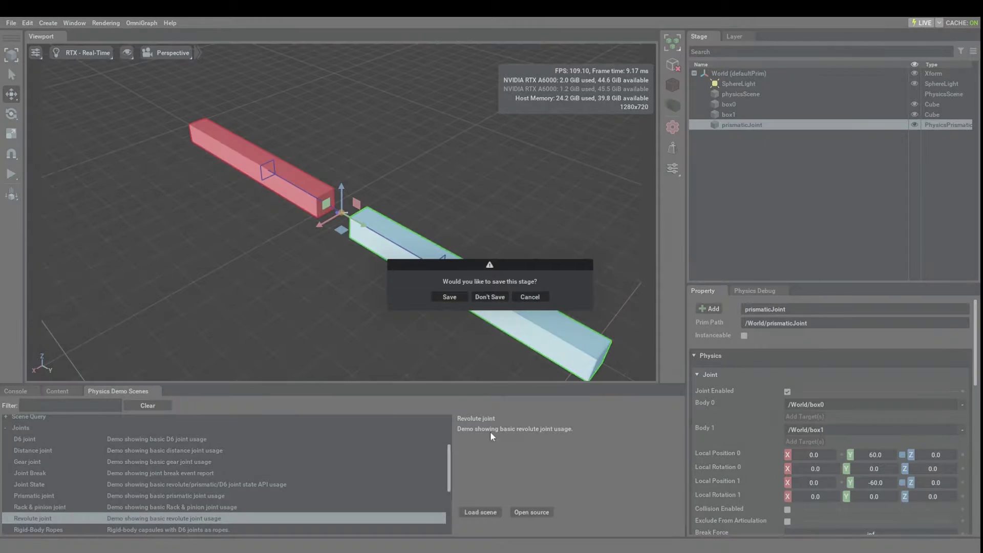
left_click(491, 298)
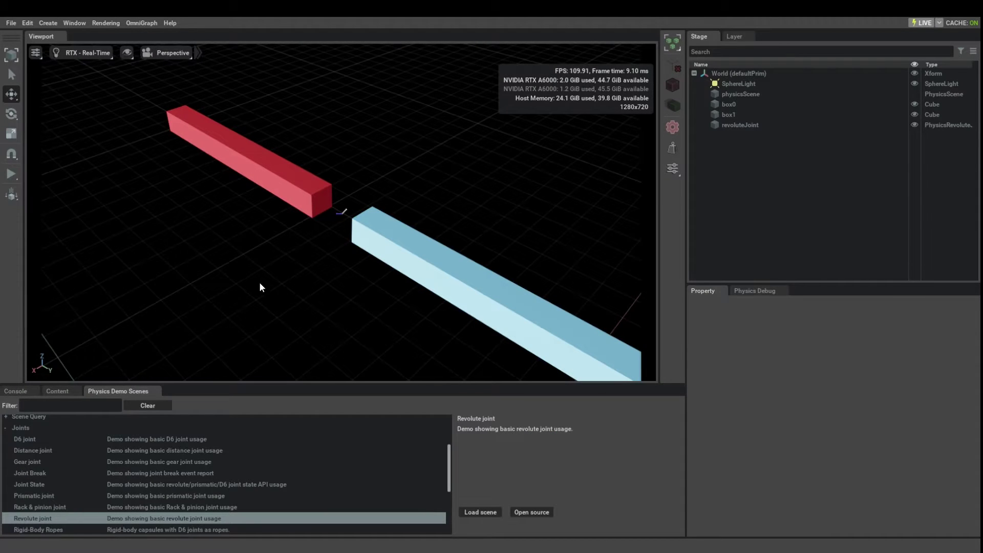
left_click(343, 213)
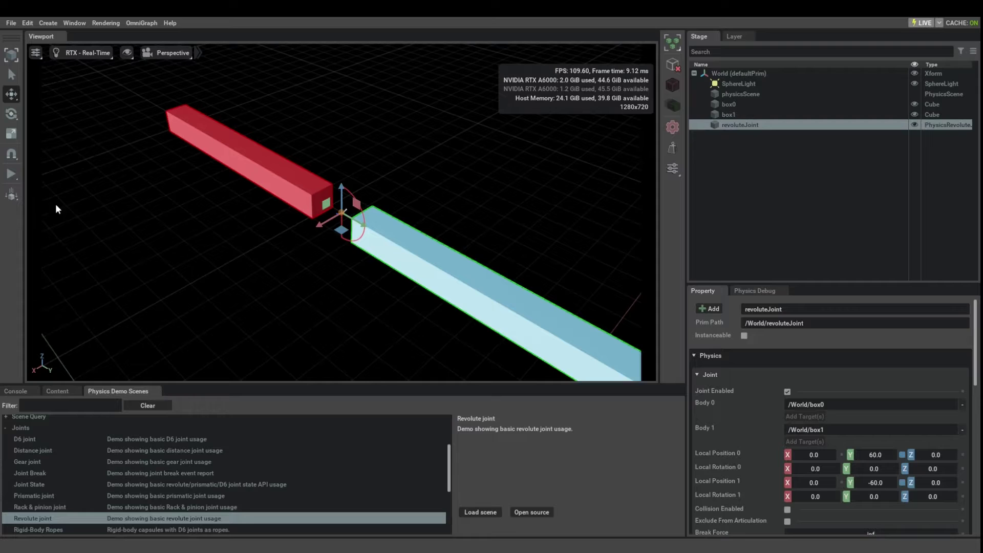
left_click(10, 174)
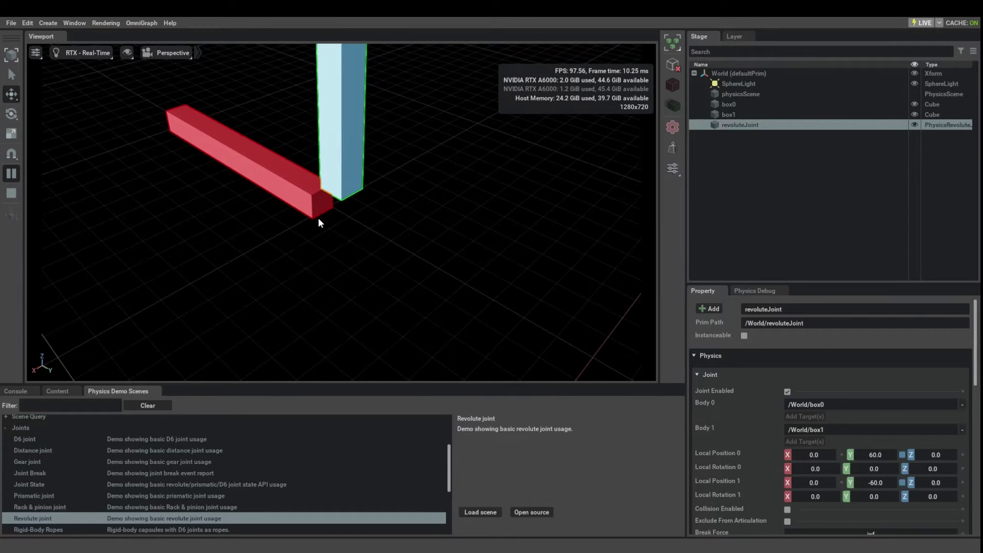
left_click_drag(343, 177, 425, 153, "shift")
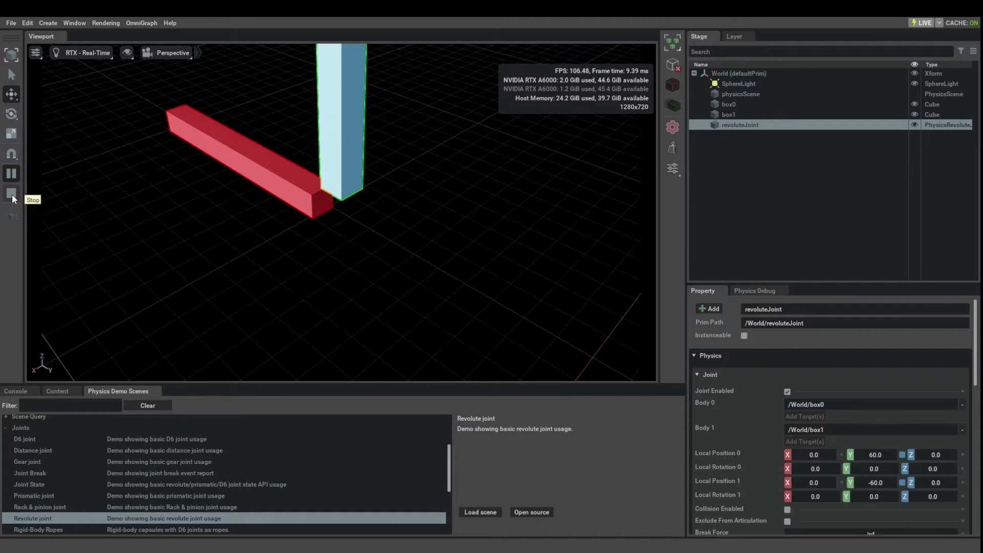
left_click(11, 196)
scroll(843, 451, "down", 10)
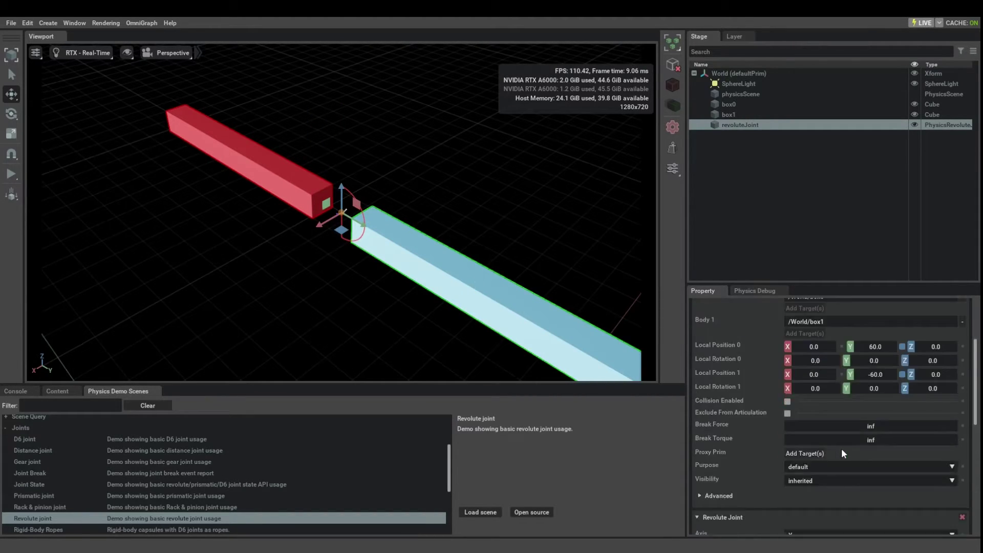
scroll(843, 454, "down", 3)
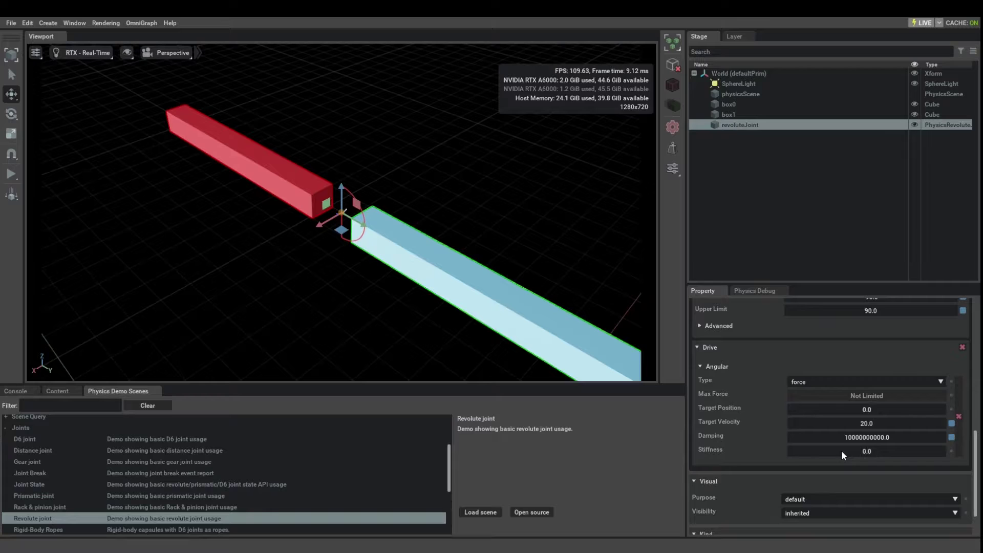
scroll(841, 450, "up", 8)
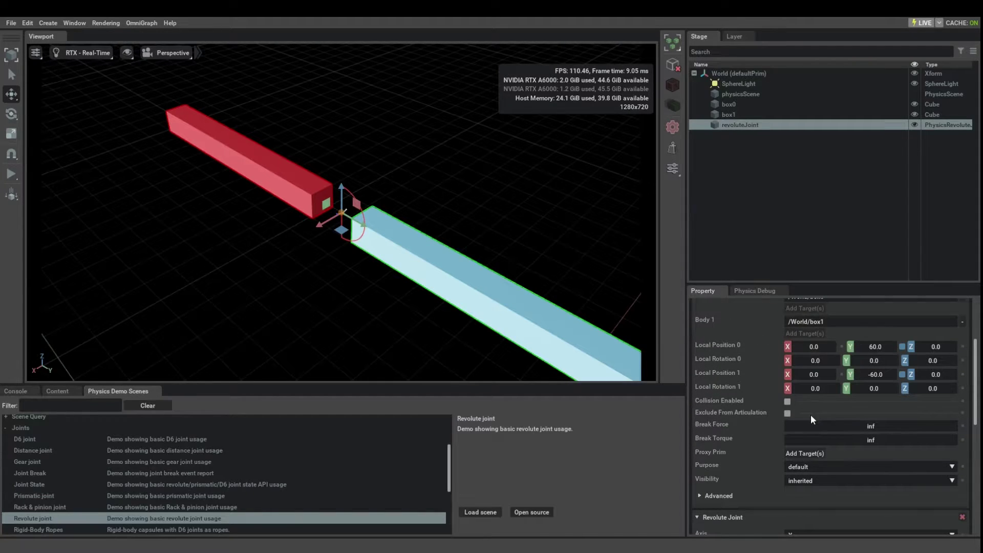
scroll(812, 419, "up", 3)
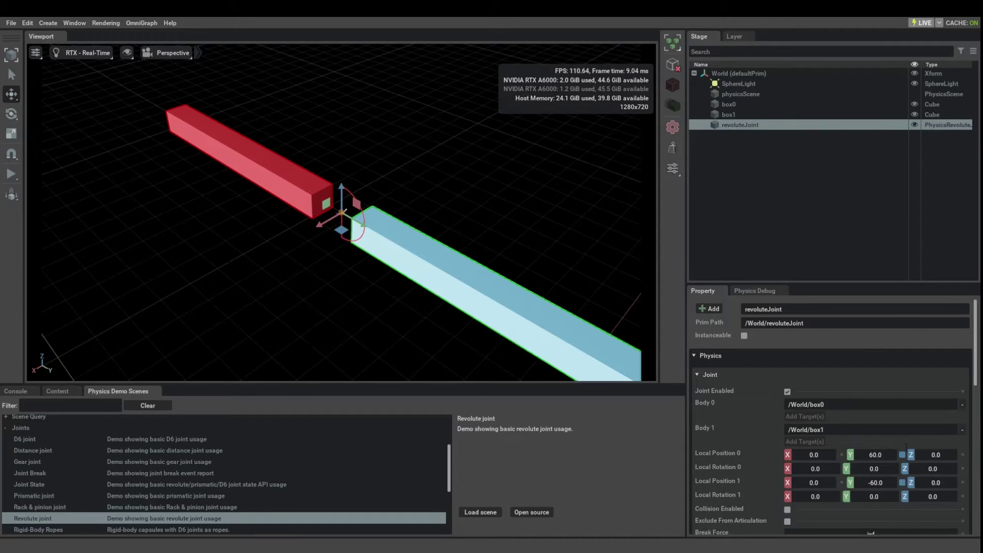
scroll(879, 472, "down", 3)
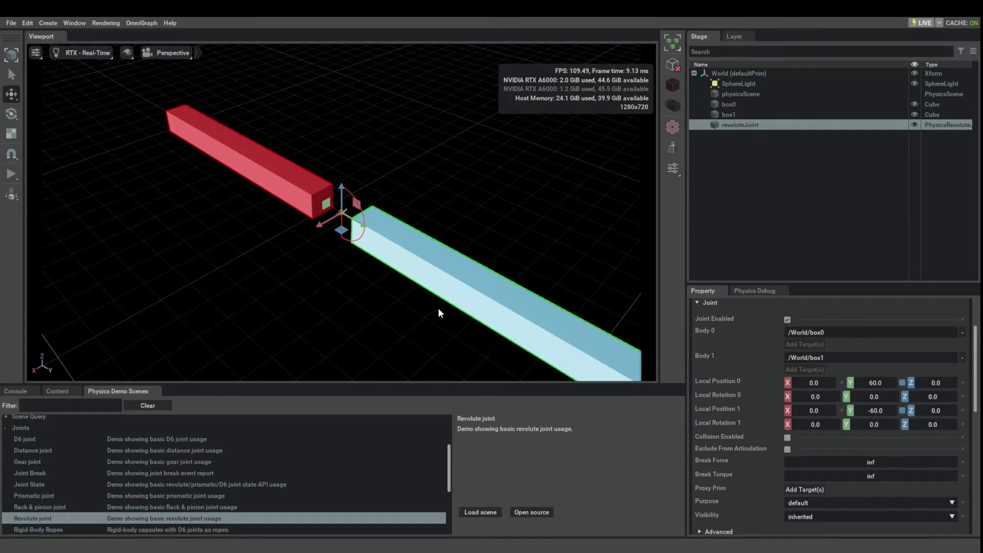
scroll(809, 428, "down", 3)
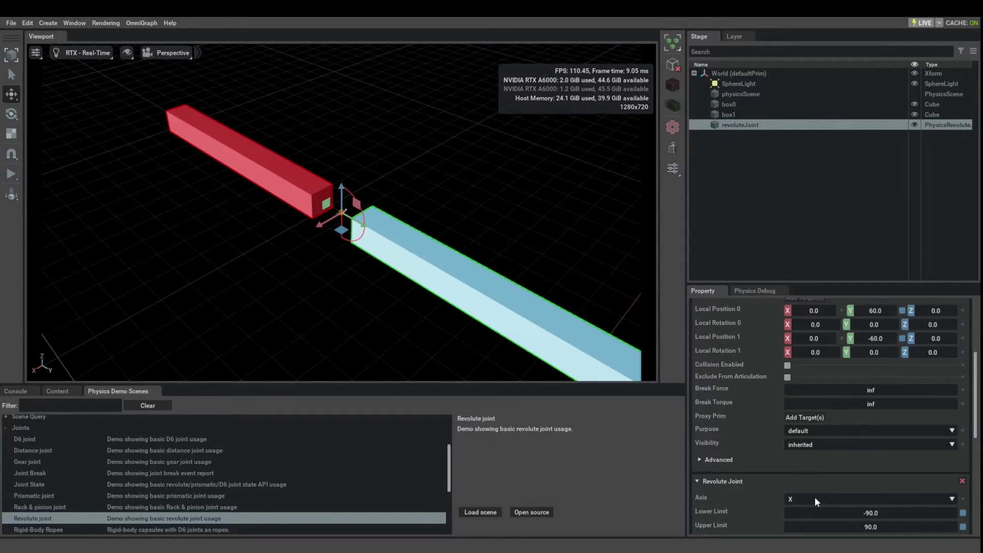
scroll(815, 497, "up", 5)
scroll(816, 496, "down", 5)
scroll(813, 495, "up", 5)
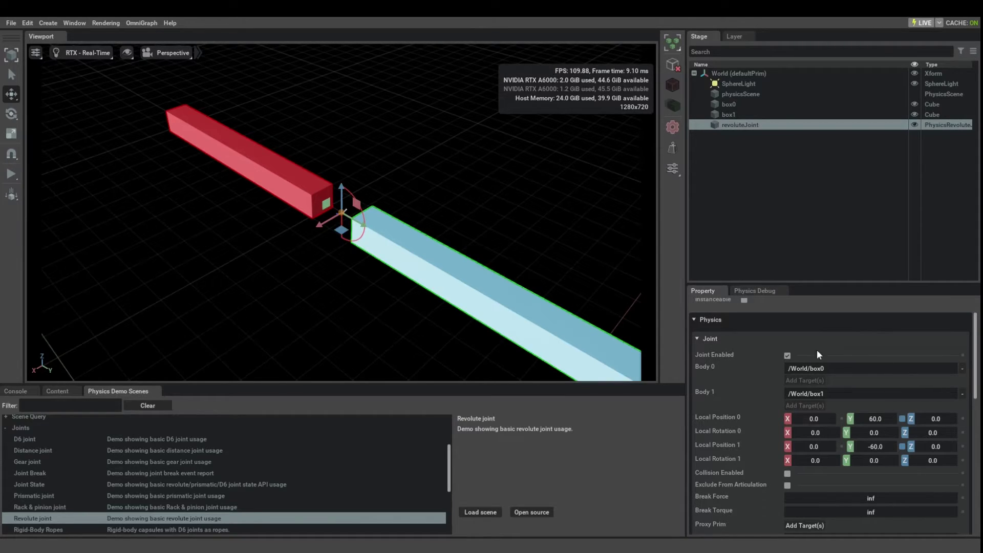
scroll(764, 379, "down", 5)
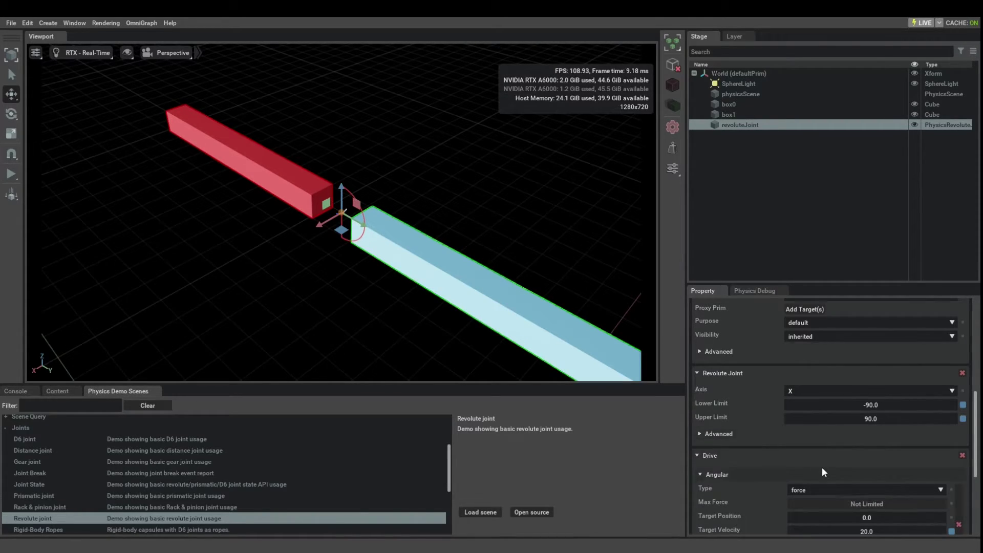
scroll(823, 470, "down", 3)
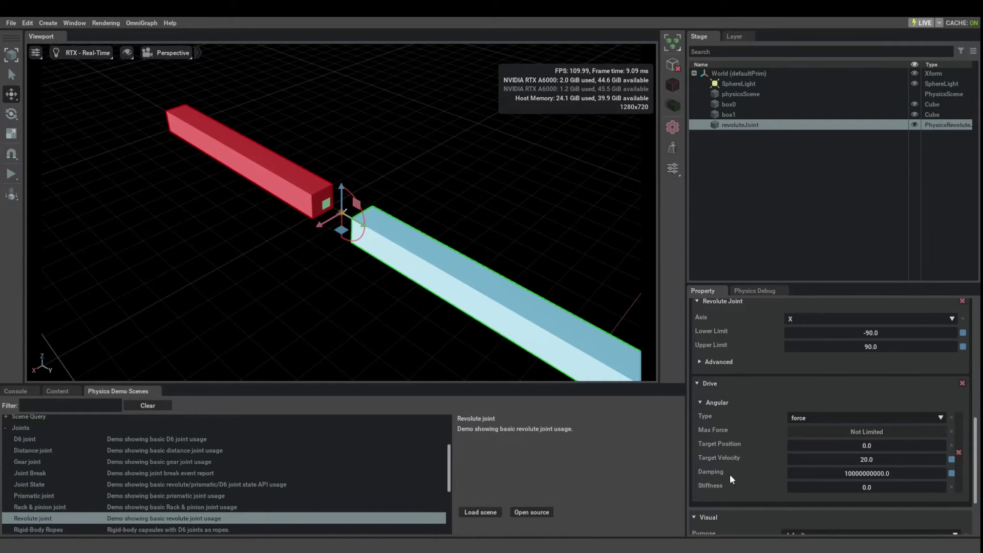
left_click(822, 416)
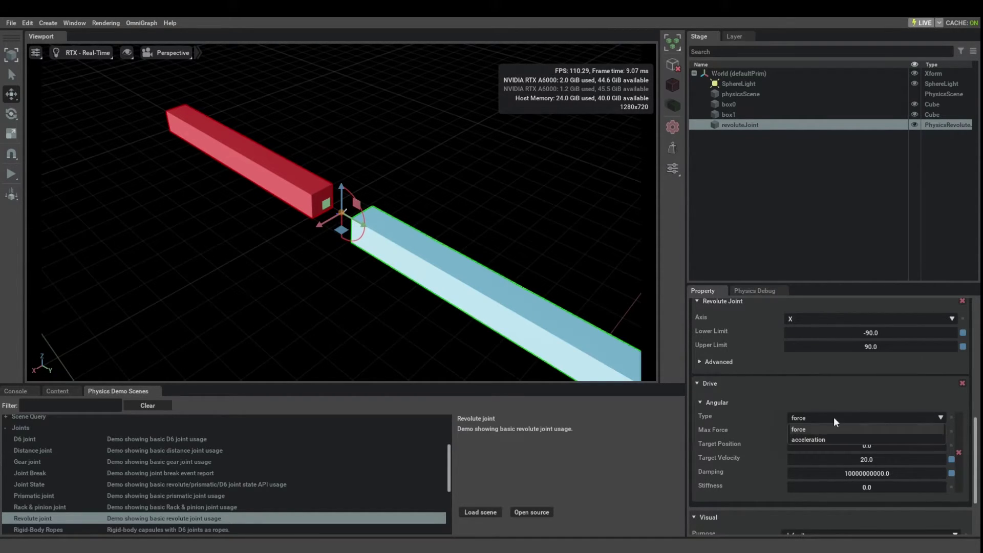
left_click(845, 392)
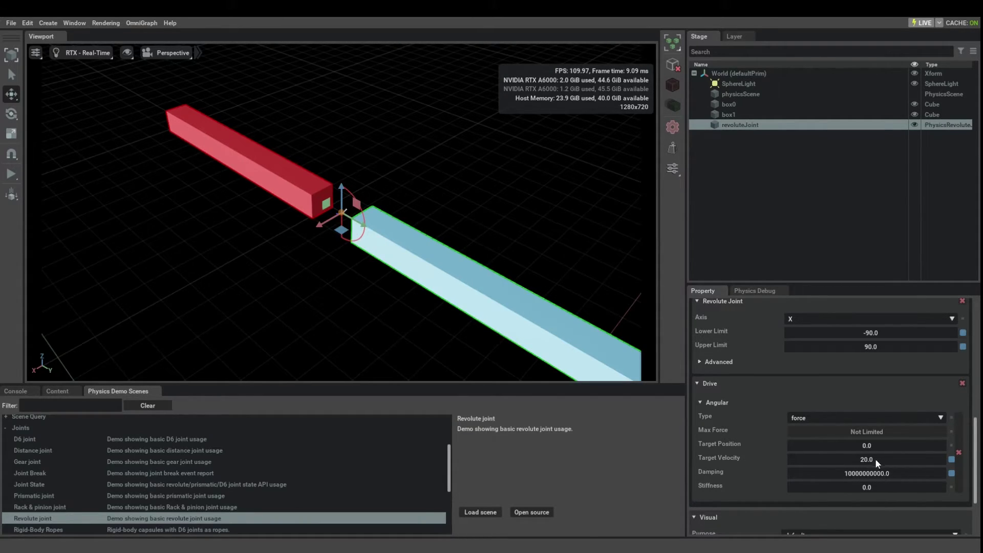
scroll(861, 457, "up", 2)
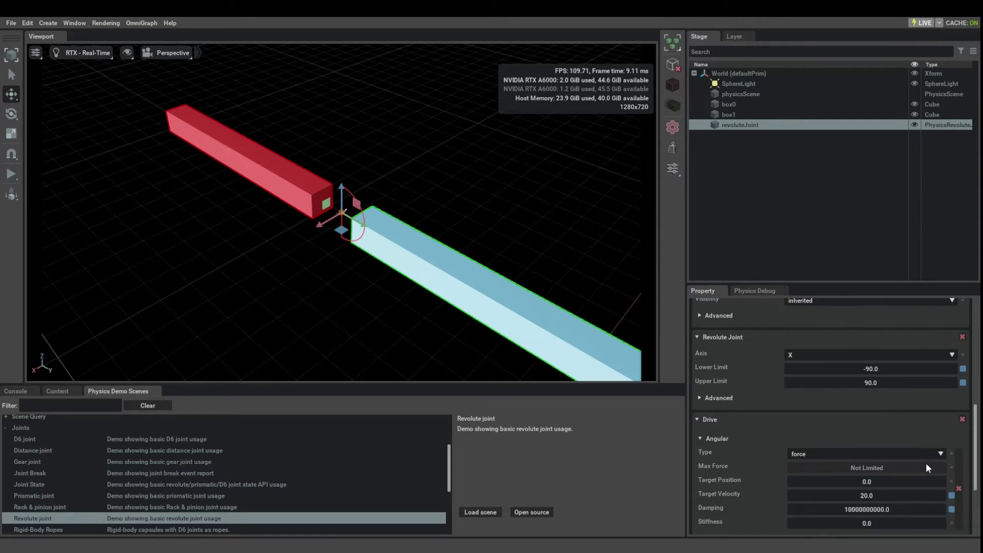
Remove the joint's Drive component, then test-swing the blue box and reset.
left_click(962, 419)
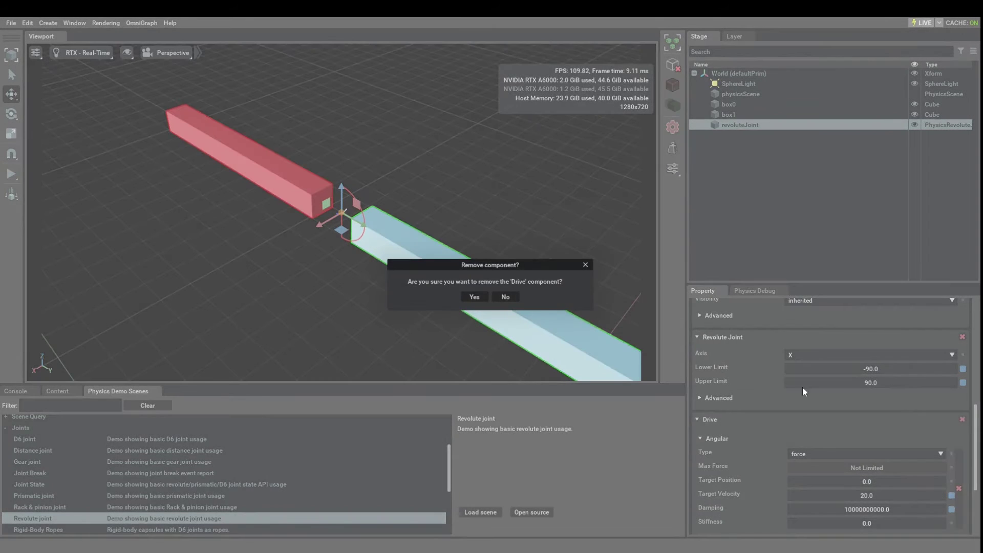
left_click(468, 297)
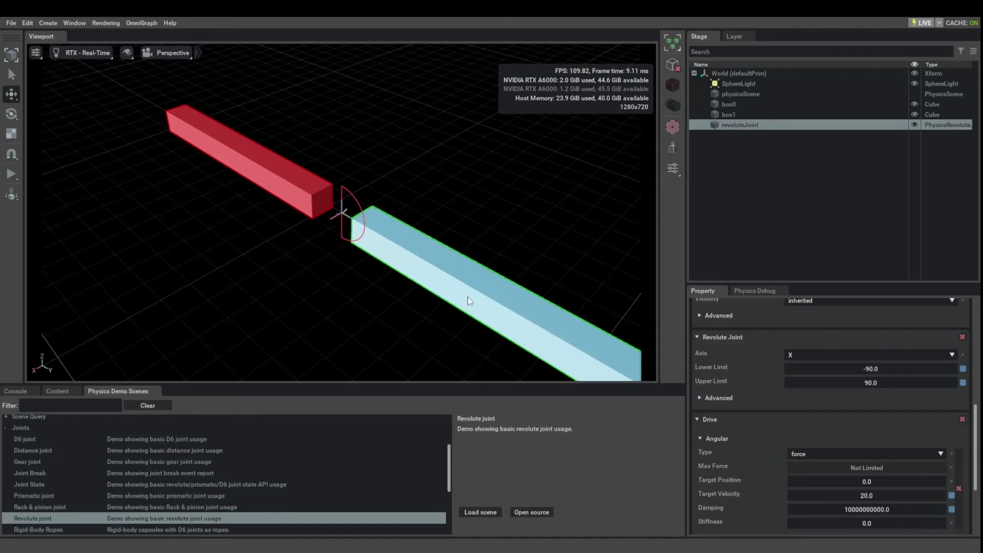
left_click(10, 182)
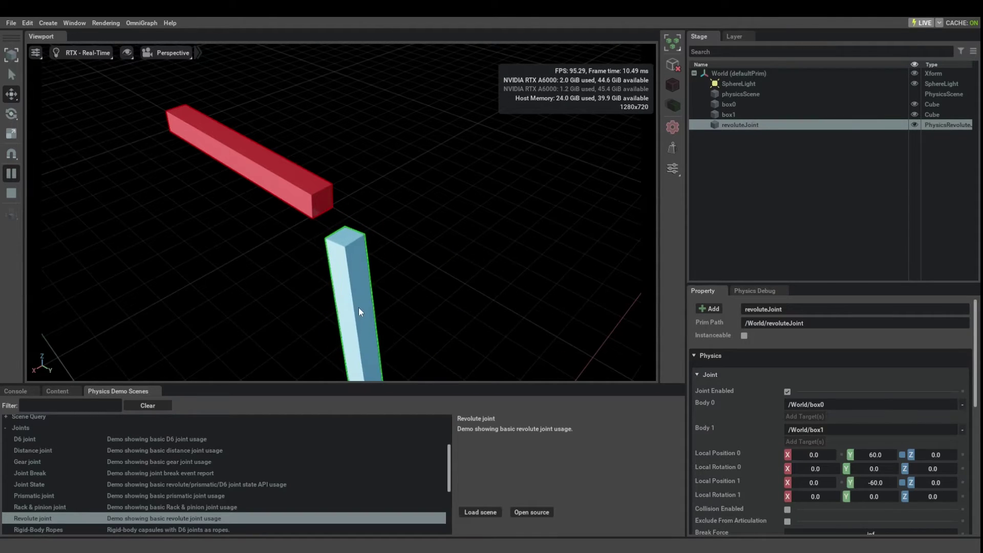
left_click_drag(360, 310, 505, 308, "shift")
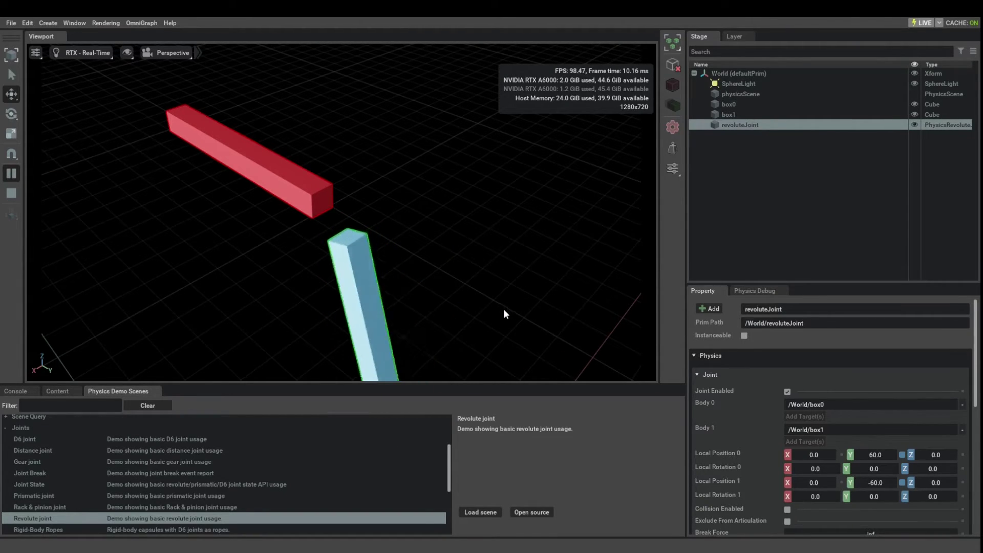
left_click(12, 193)
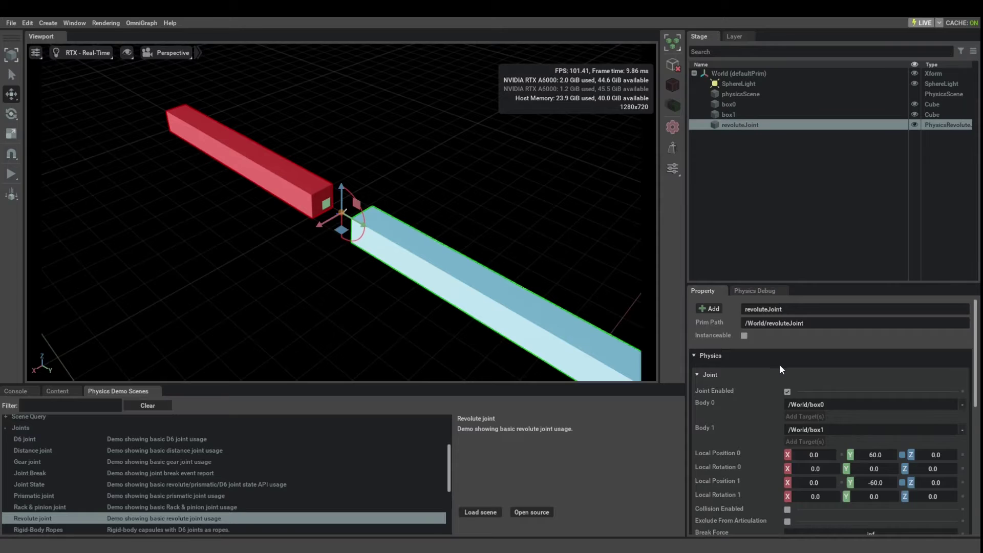
Remove the lower and upper angle limits and swing the blue box freely.
scroll(779, 364, "down", 5)
left_click(963, 441)
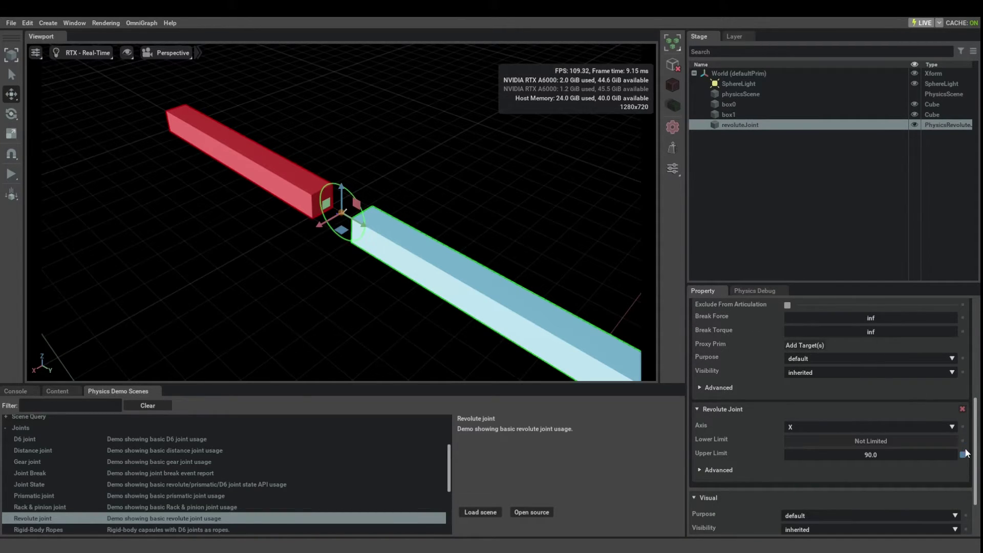
left_click(962, 455)
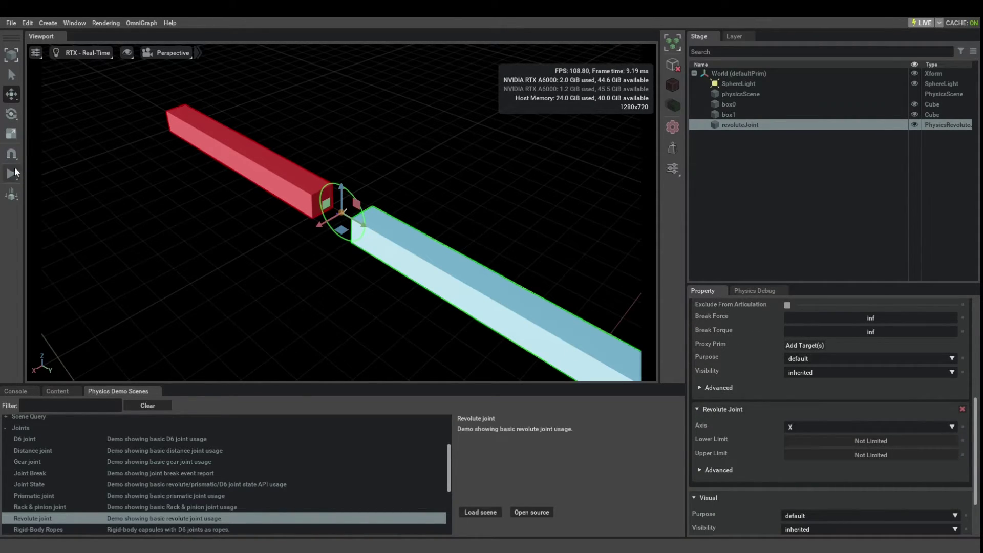
left_click(11, 174)
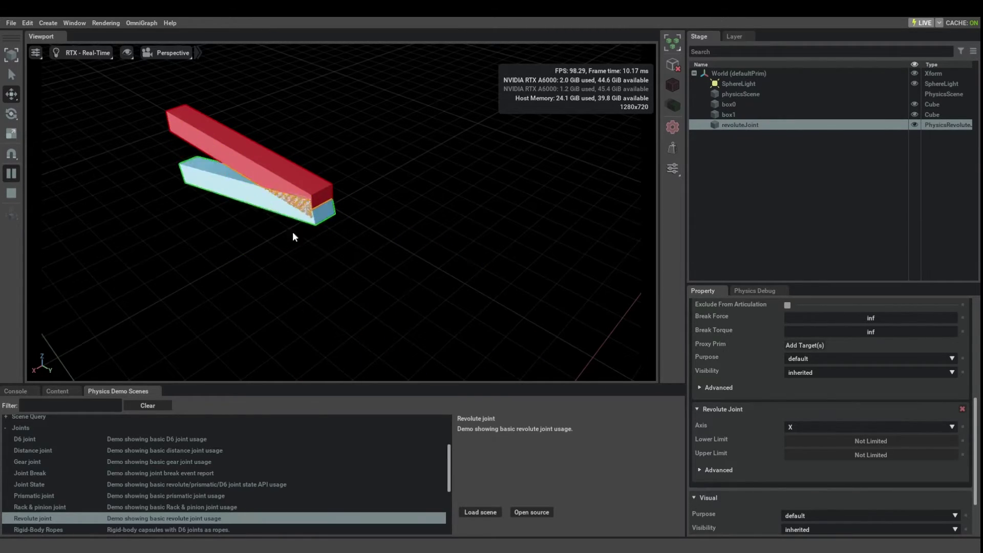
left_click_drag(455, 302, 278, 91, "shift")
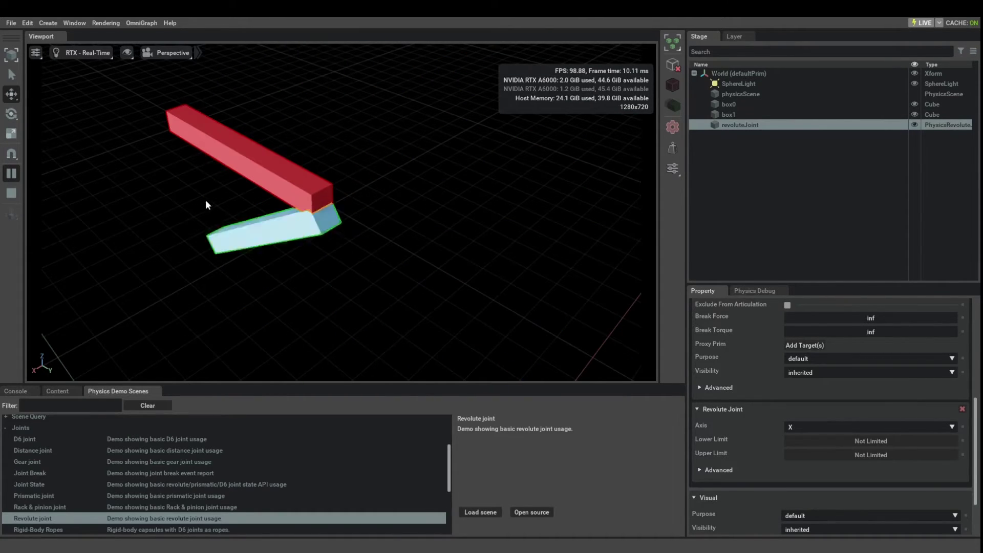
left_click(12, 194)
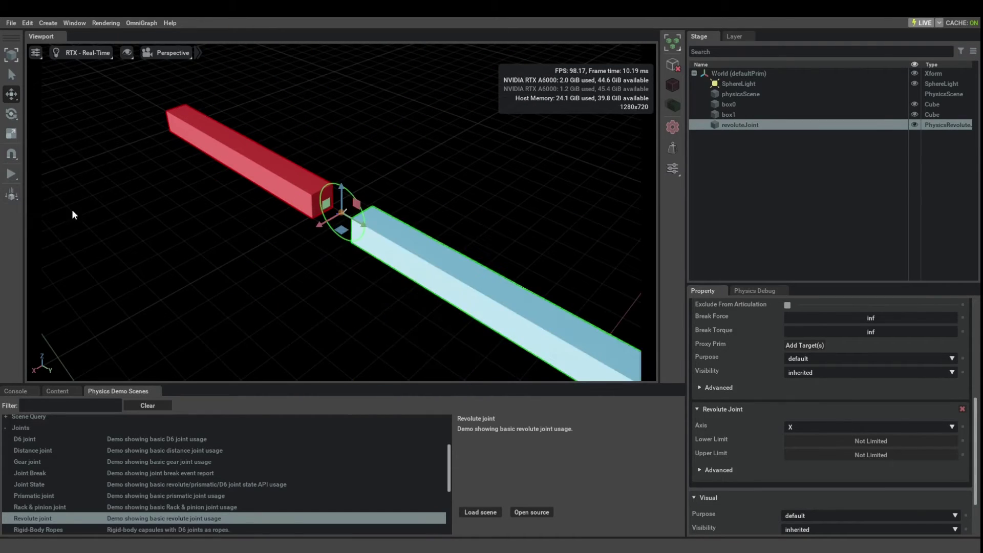
scroll(919, 465, "up", 1)
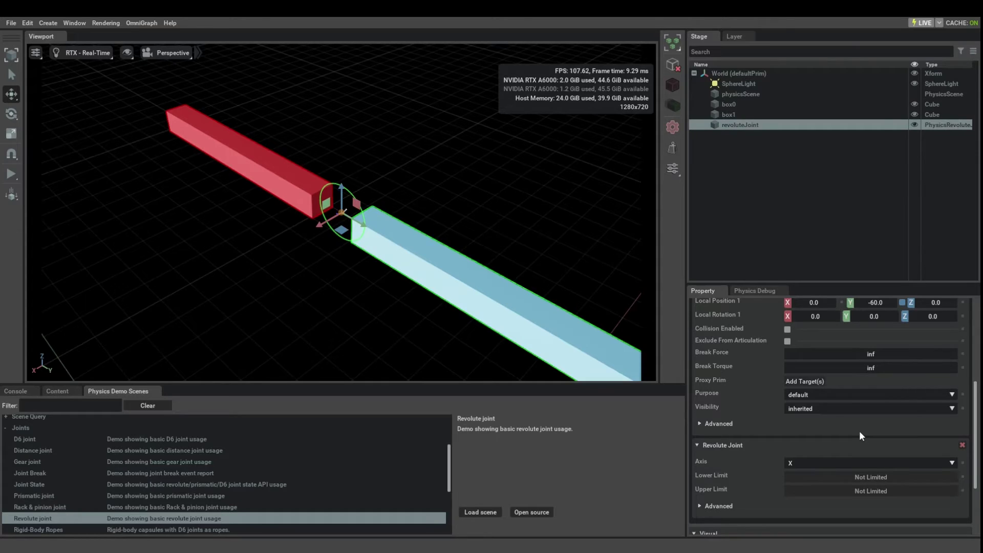
left_click(788, 329)
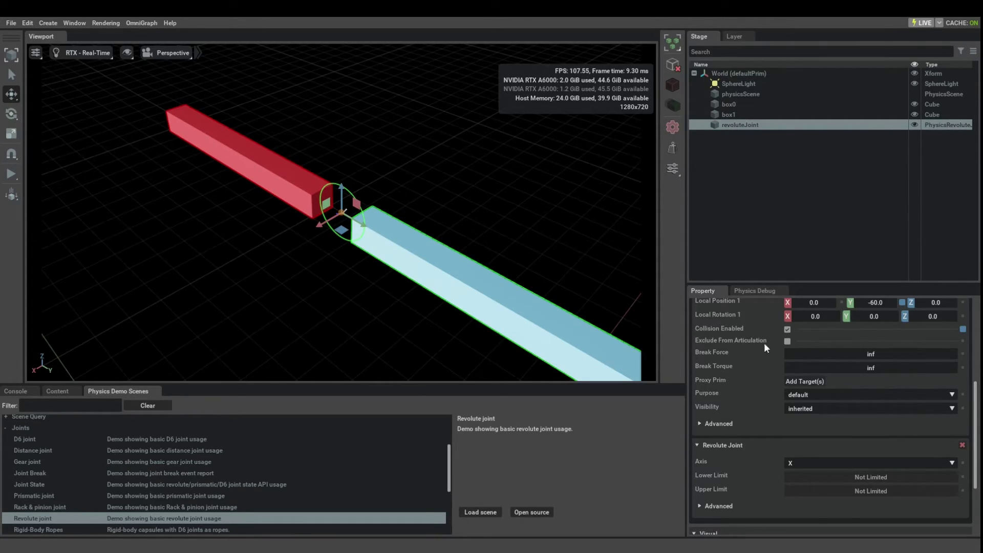
left_click(11, 174)
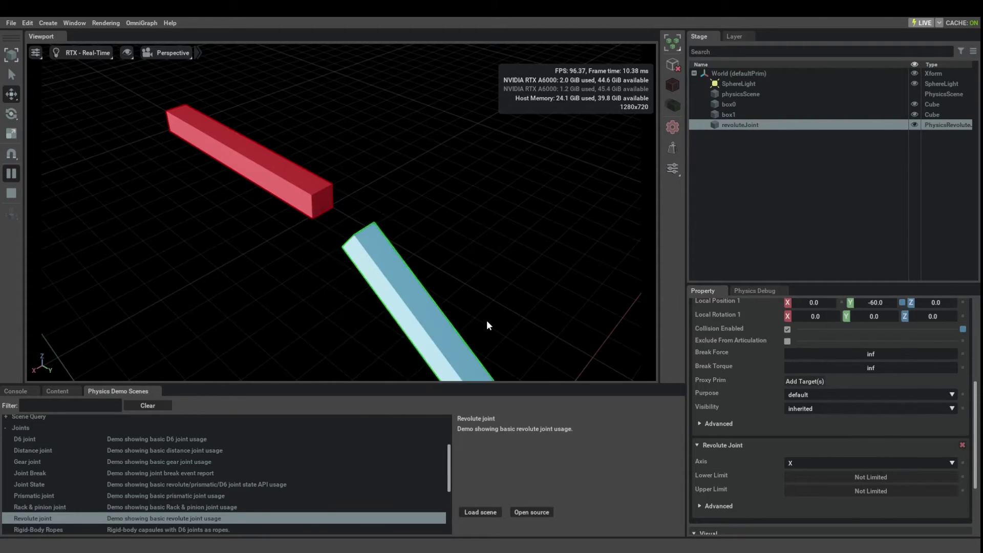
left_click(11, 193)
left_click(788, 329)
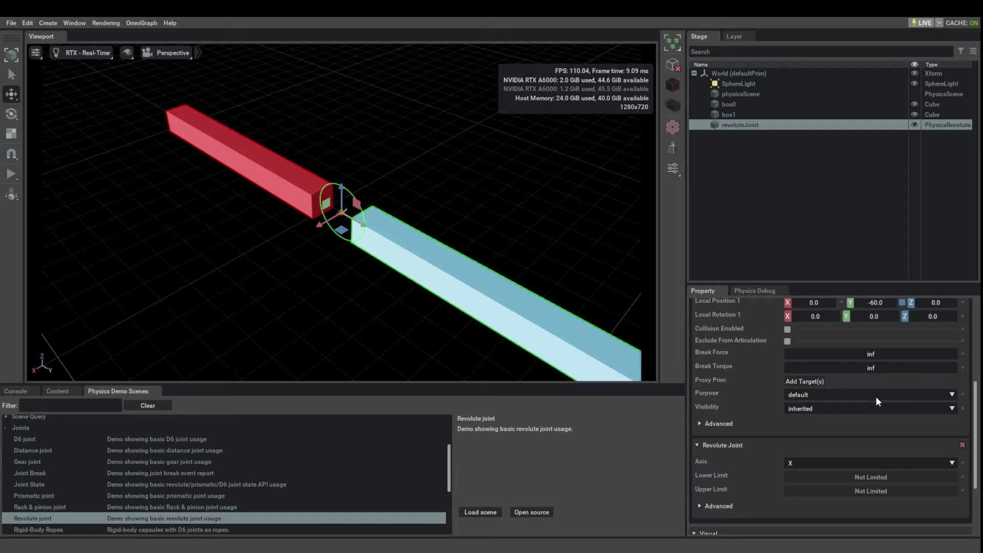
scroll(877, 416, "up", 3)
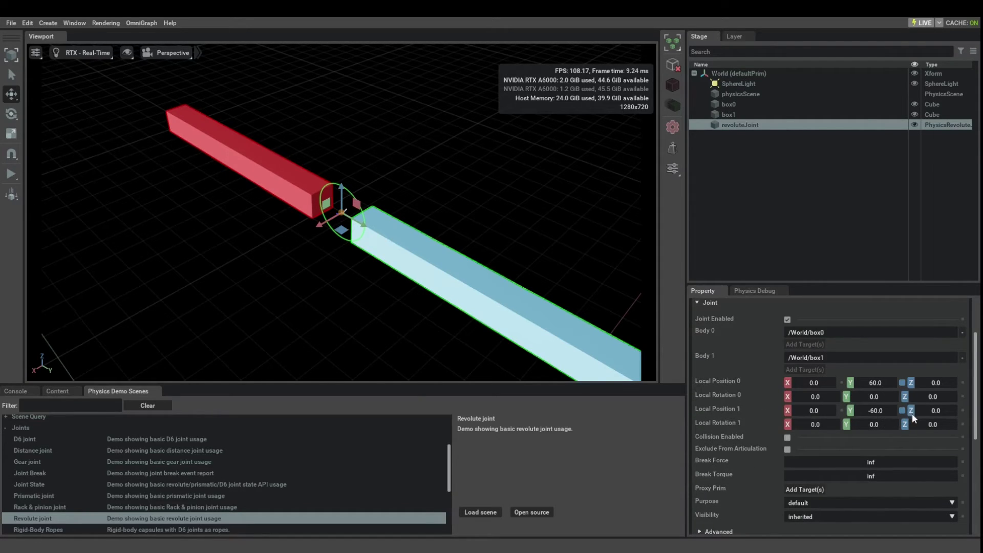
scroll(914, 417, "down", 2)
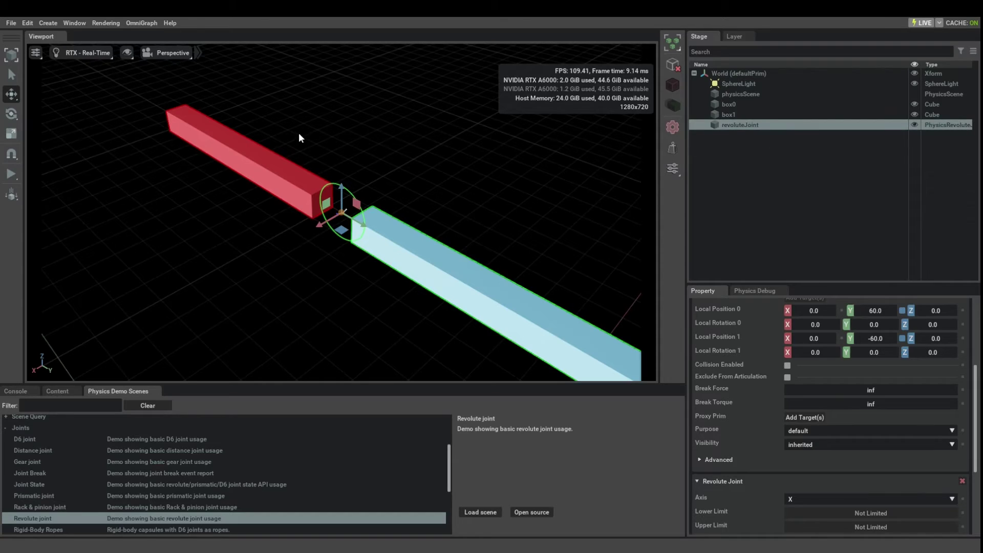
Delete revoluteJoint and create a new Revolute Joint between box0 and box1.
key("Delete")
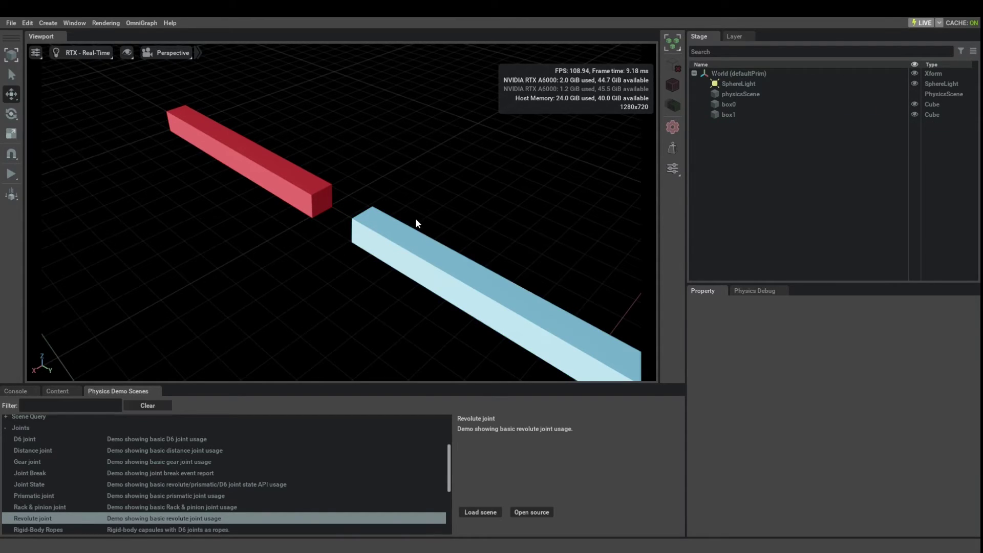
left_click(739, 105)
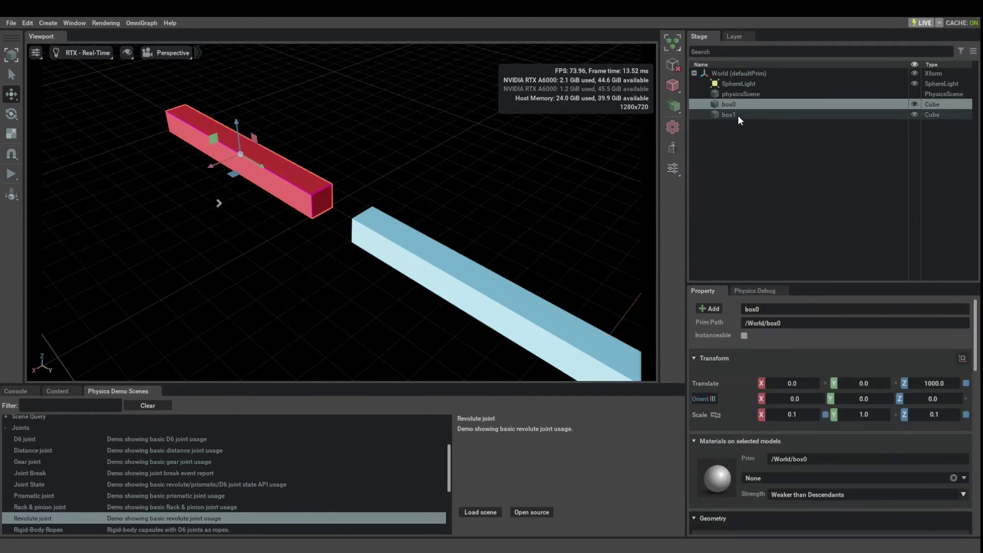
left_click(737, 115, "shift")
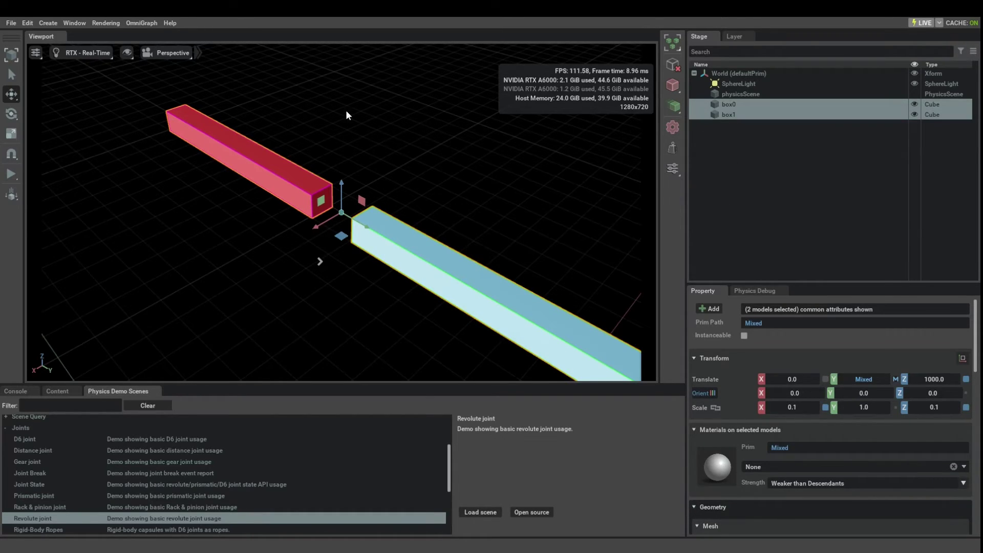
left_click(41, 23)
mouse_move(69, 123)
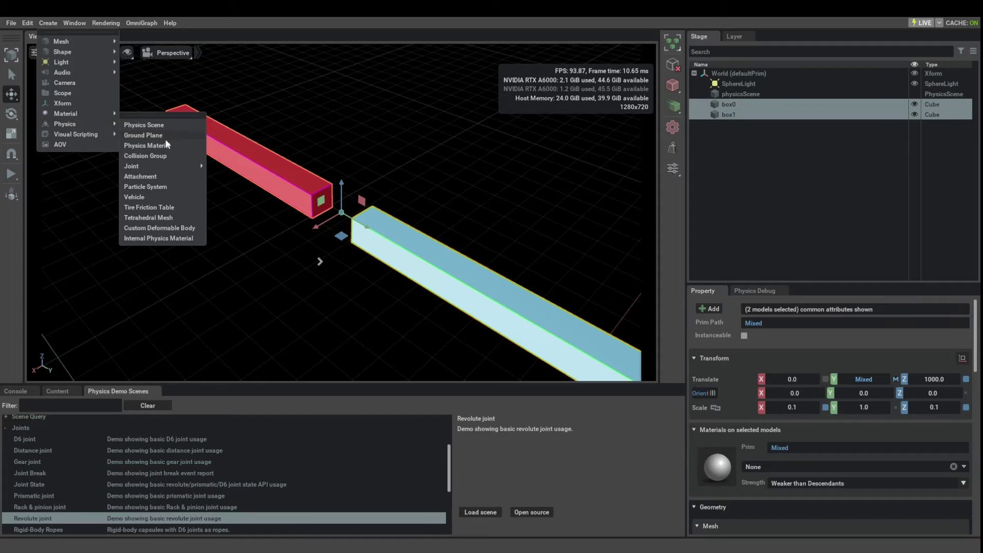
mouse_move(152, 166)
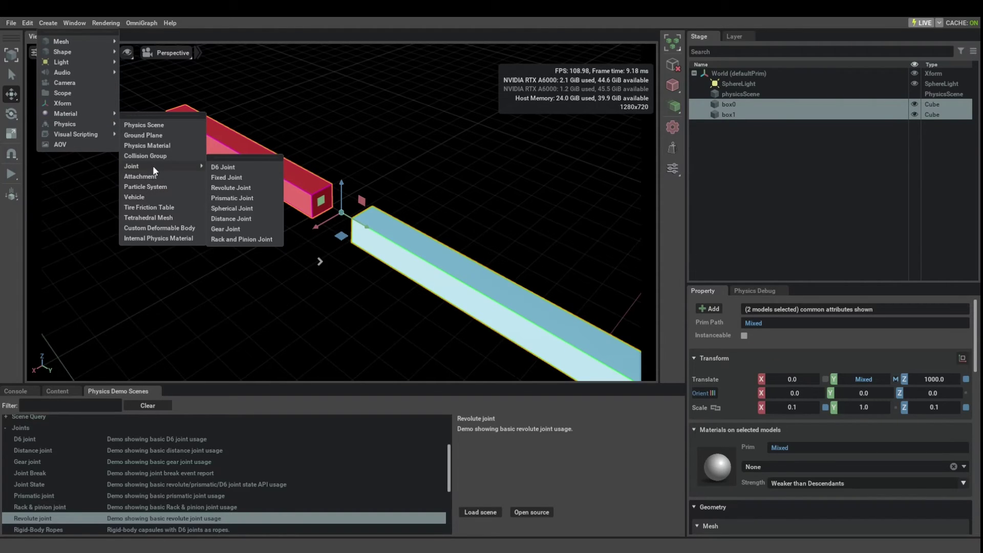
left_click(250, 188)
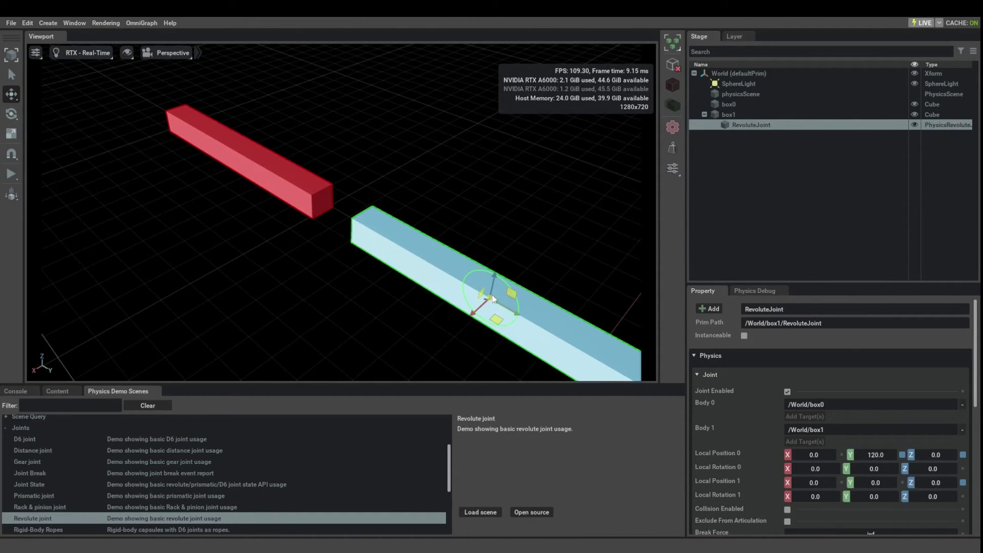
Test the new joint, then move it along Y to where the blue box meets the red box.
left_click(11, 174)
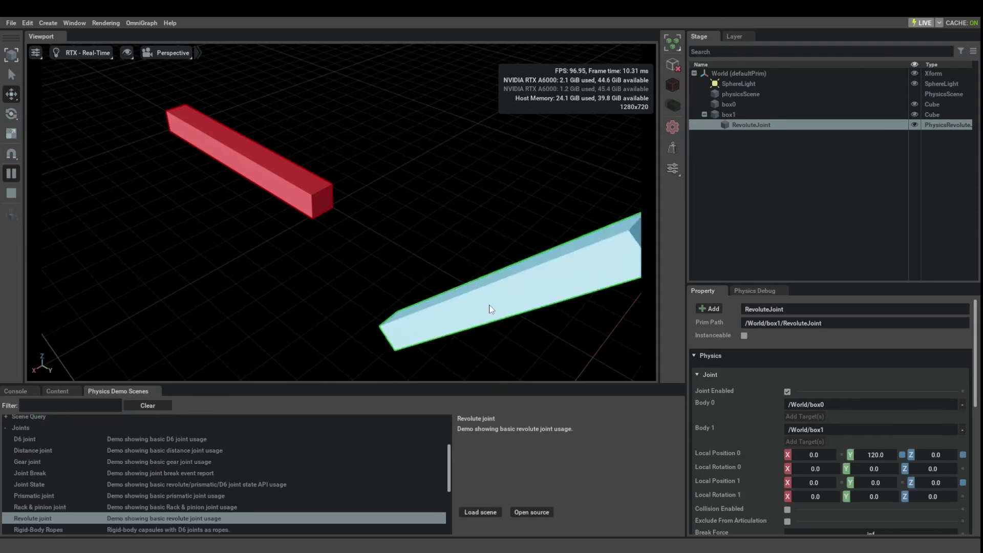
left_click(11, 196)
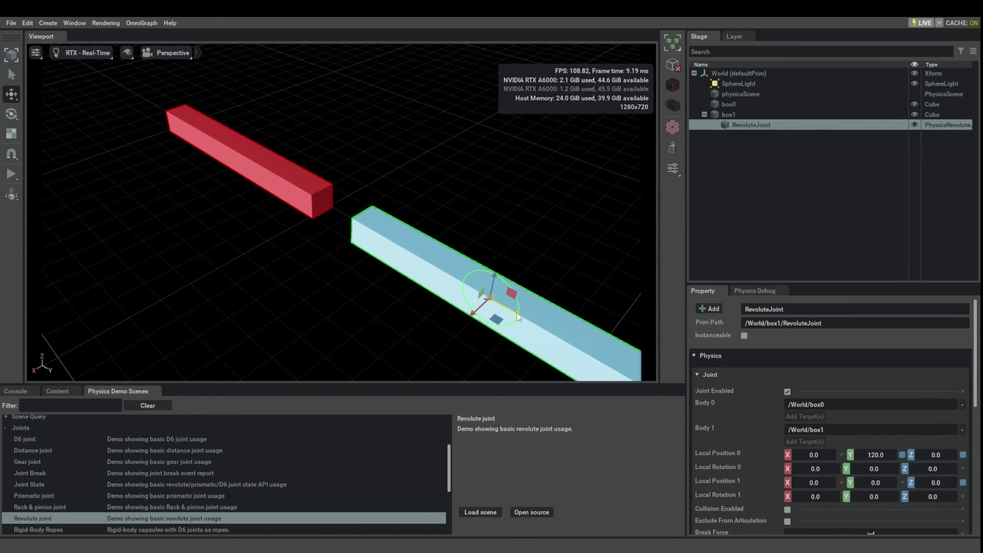
left_click_drag(517, 313, 364, 222)
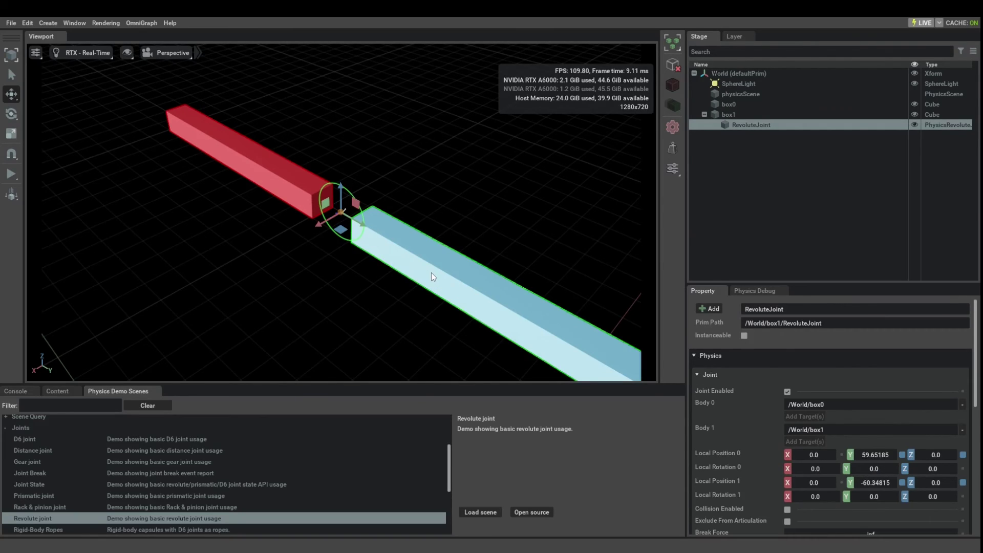
Test-run the repositioned joint, then show the Add > Physics components, including Angular Drive.
left_click(9, 175)
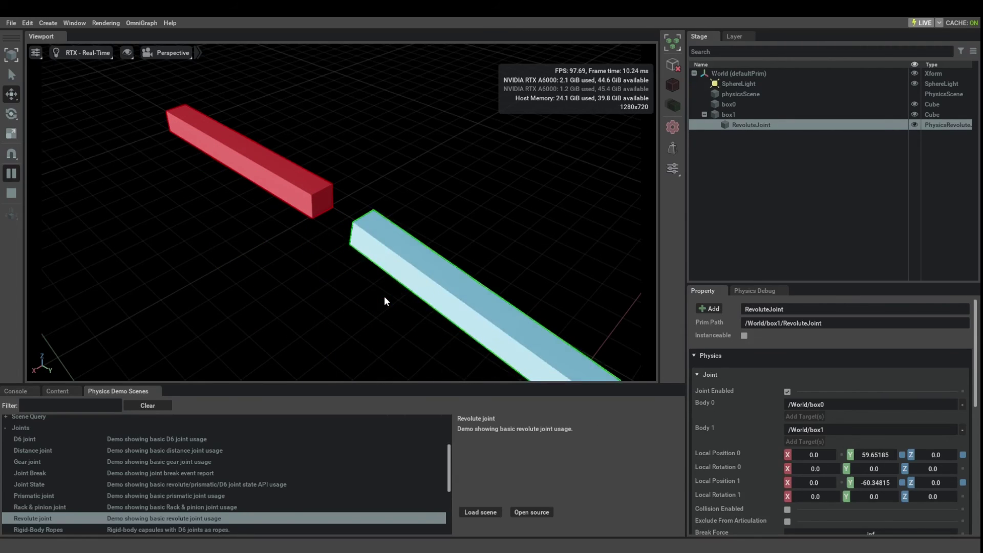
left_click(13, 194)
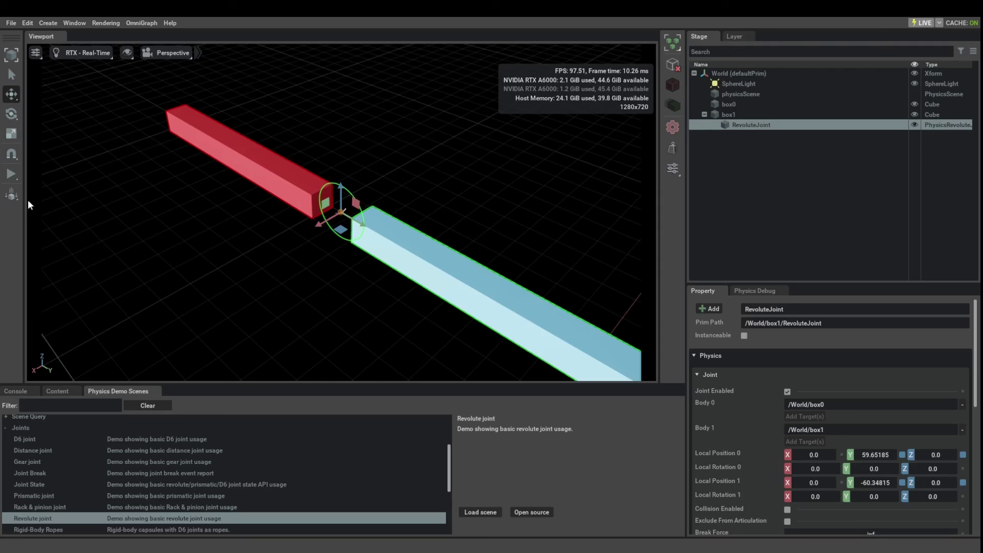
left_click(711, 309)
mouse_move(724, 374)
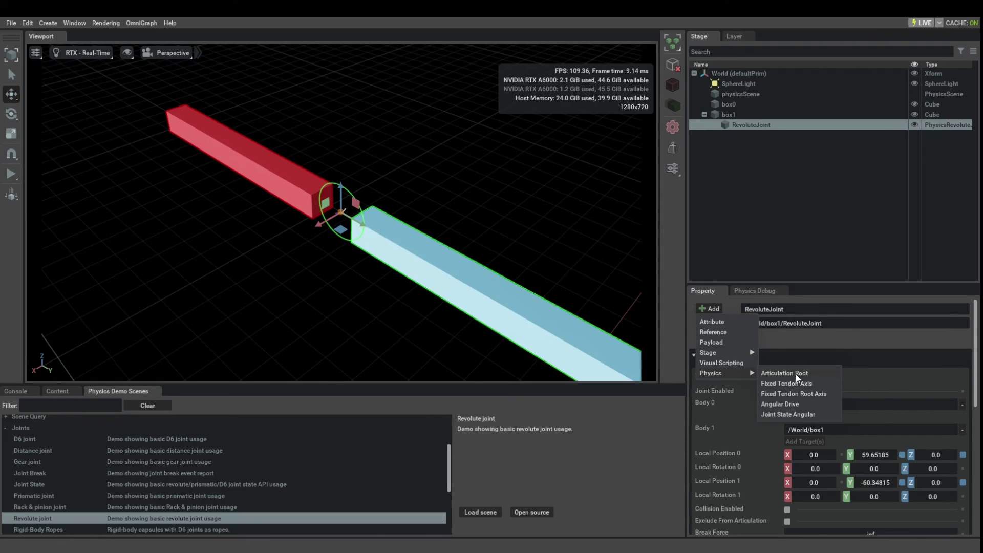